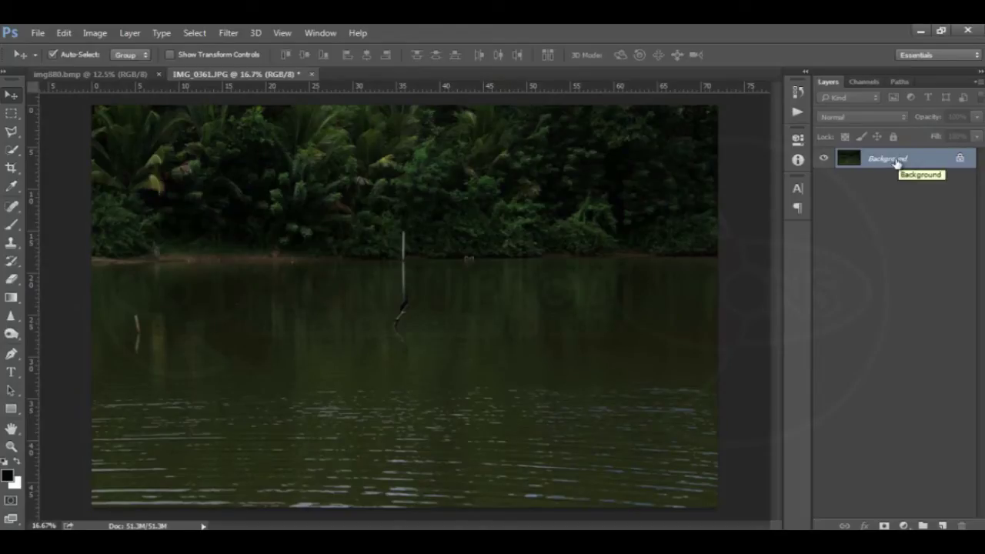
# Step: Duplicate the Background layer into a Background copy and bring up the adjustment layer types
pyautogui.moveTo(896, 161); pyautogui.dragTo(945, 525)
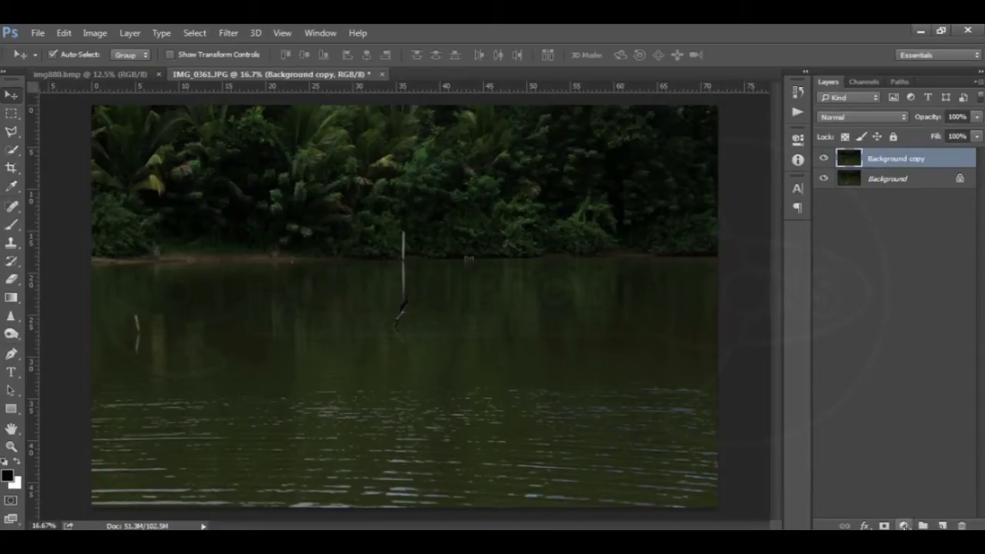
pyautogui.click(906, 526)
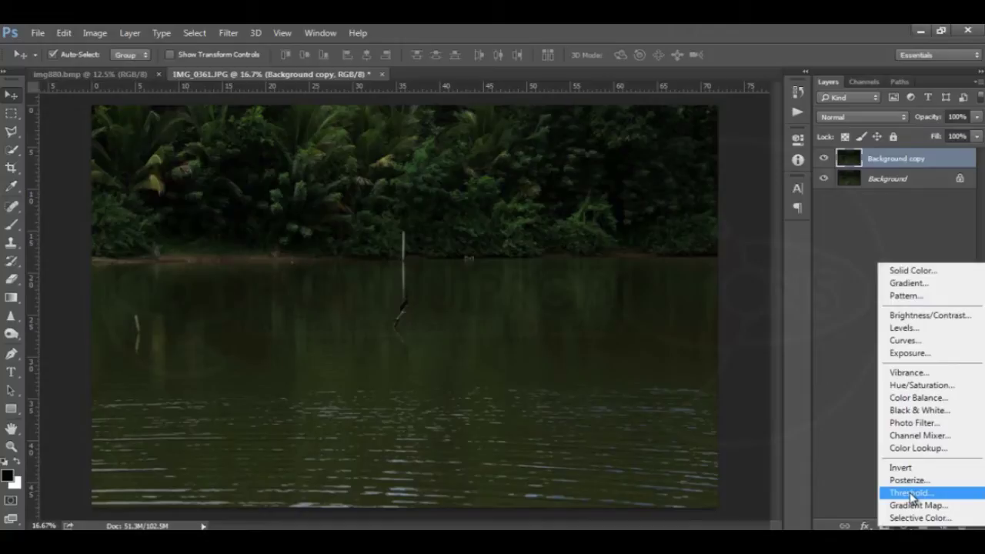
# Step: Add a Threshold adjustment layer and raise its threshold level to 182
pyautogui.click(911, 494)
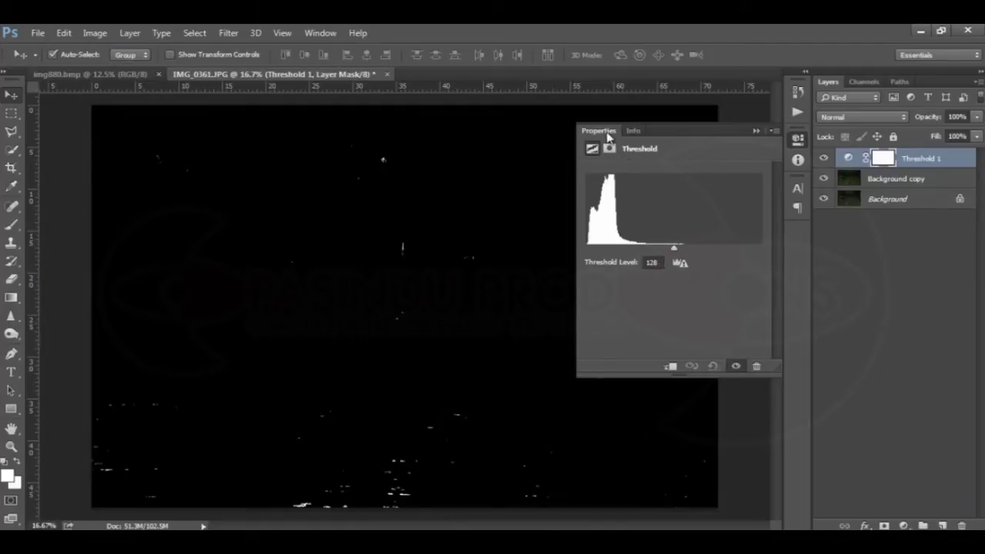
pyautogui.click(633, 131)
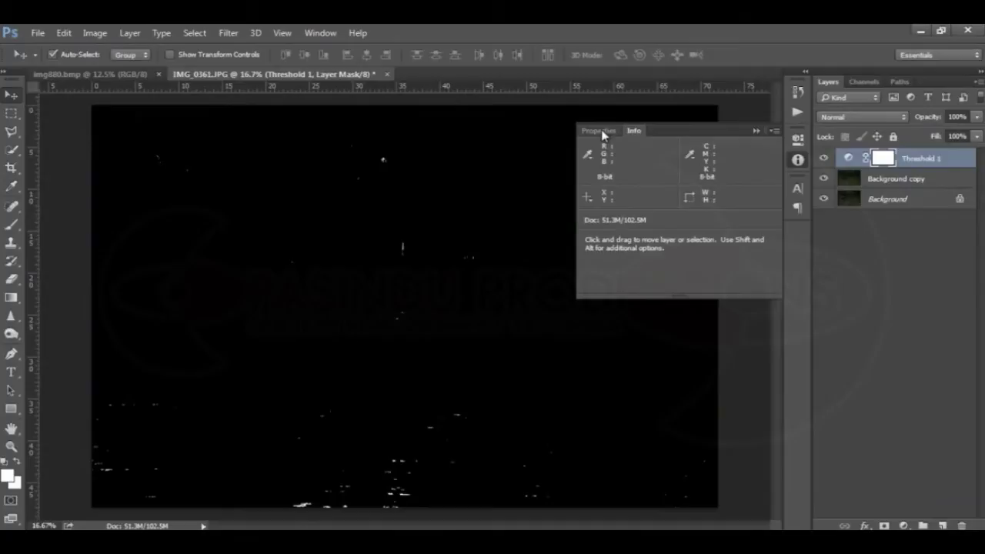
pyautogui.click(602, 132)
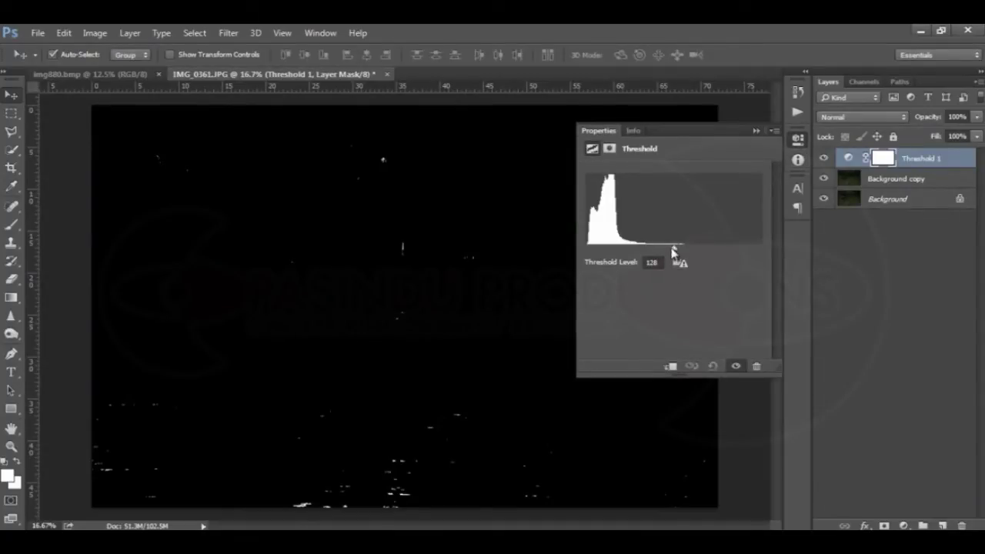
pyautogui.moveTo(674, 247)
pyautogui.mouseDown()
pyautogui.moveTo(589, 248)
pyautogui.moveTo(744, 243)
pyautogui.moveTo(591, 250)
pyautogui.moveTo(713, 254)
pyautogui.mouseUp()
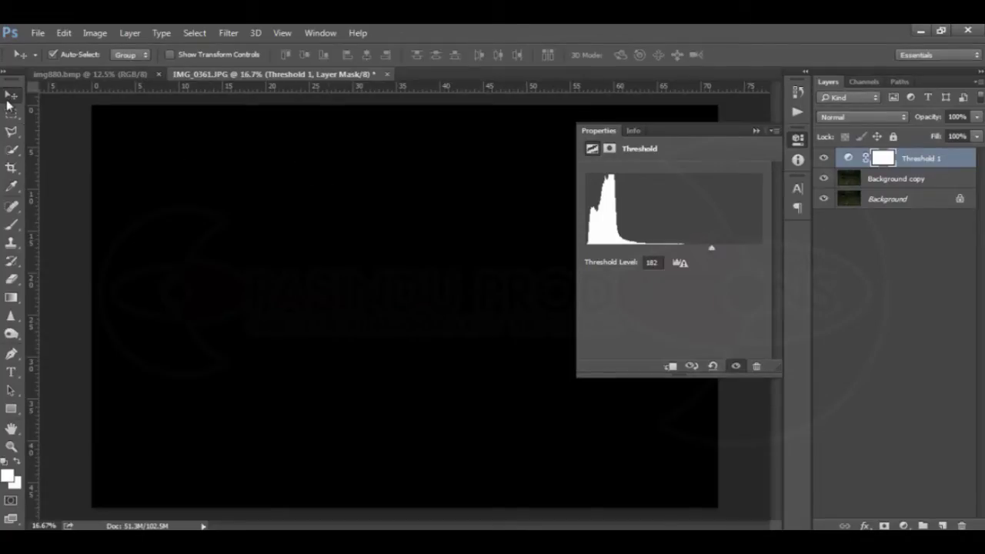
# Step: With the Color Sampler Tool, lower the threshold to 108 and mark the post's bright spot as sampler #1
pyautogui.click(14, 189)
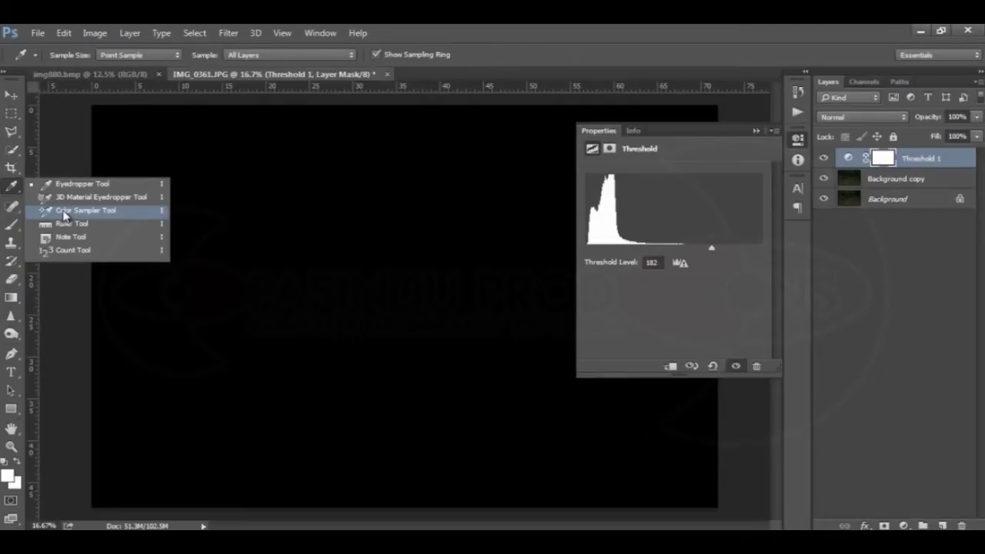
pyautogui.click(65, 212)
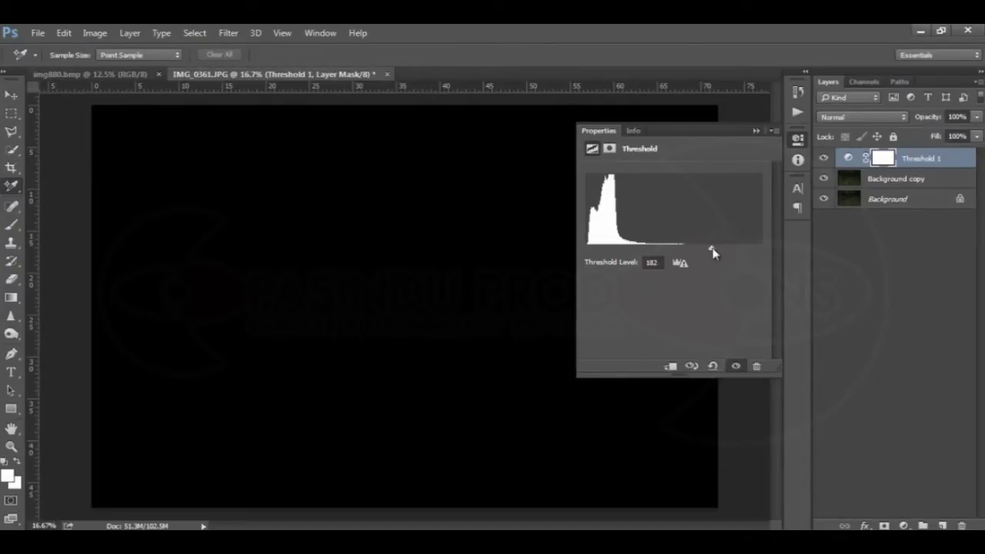
pyautogui.moveTo(712, 250); pyautogui.dragTo(698, 252)
pyautogui.moveTo(698, 252); pyautogui.dragTo(687, 254)
pyautogui.moveTo(687, 252)
pyautogui.mouseDown()
pyautogui.moveTo(674, 253)
pyautogui.moveTo(698, 254)
pyautogui.moveTo(673, 263)
pyautogui.moveTo(701, 261)
pyautogui.moveTo(661, 255)
pyautogui.mouseUp()
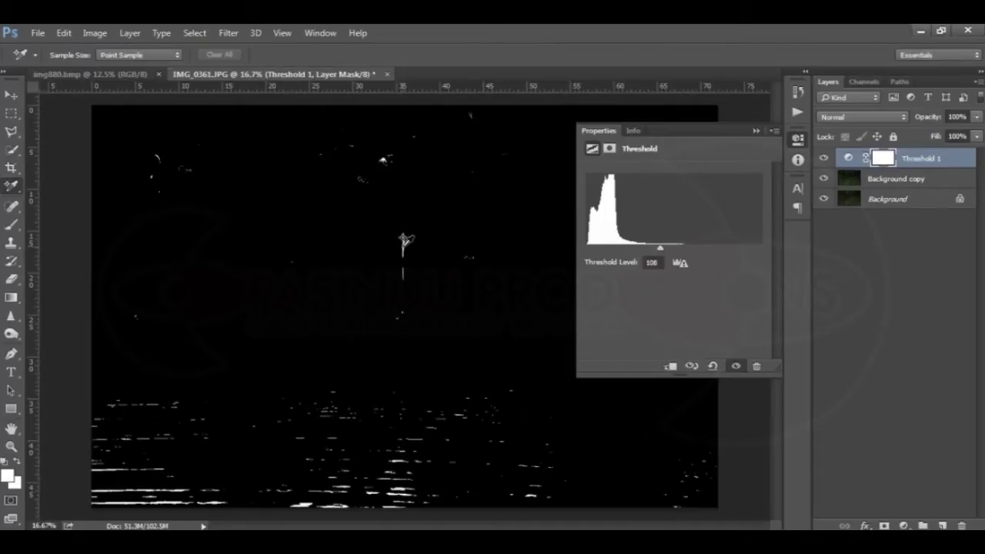
pyautogui.click(402, 247)
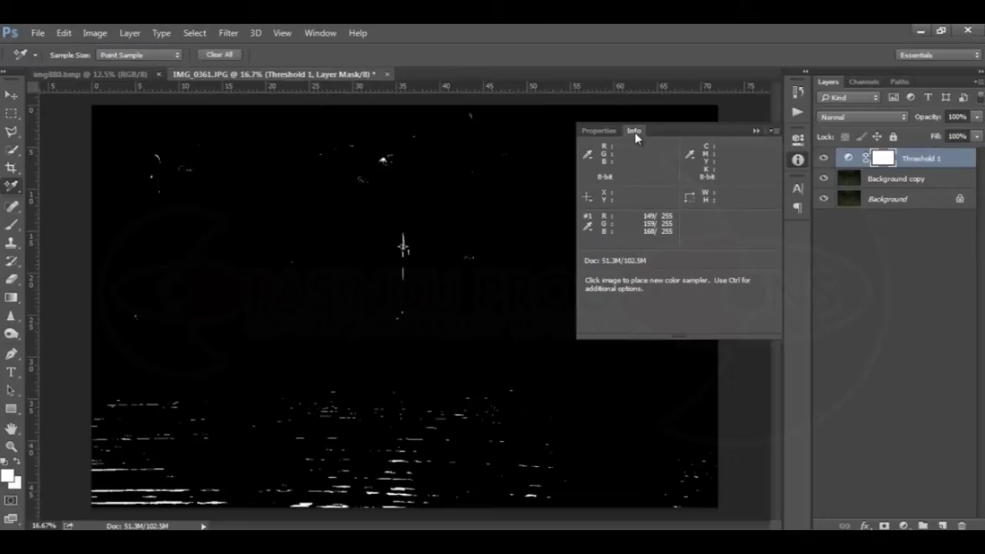
pyautogui.click(605, 132)
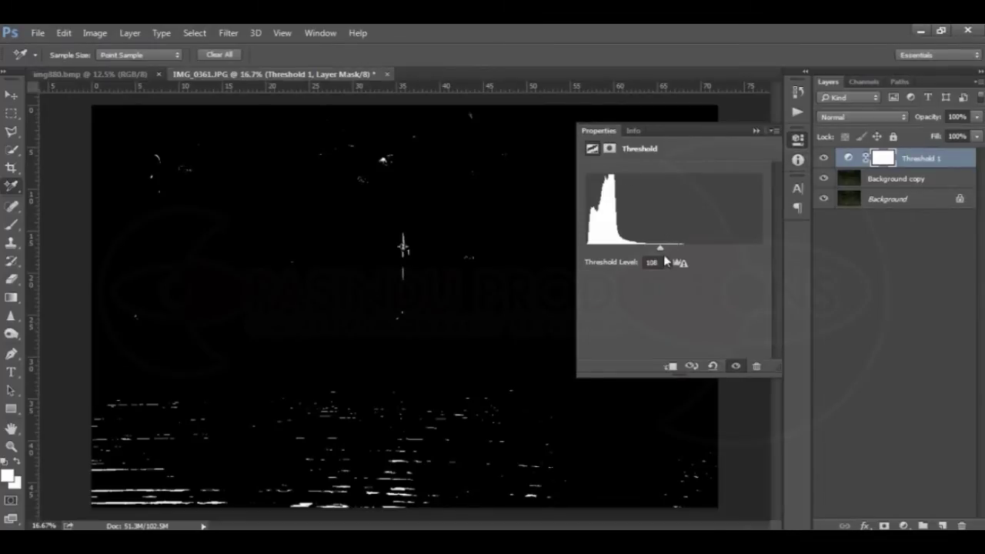
# Step: Drop the threshold near 1, sample the darkest foliage as sampler #2, and hide Threshold 1
pyautogui.moveTo(660, 251); pyautogui.dragTo(573, 248)
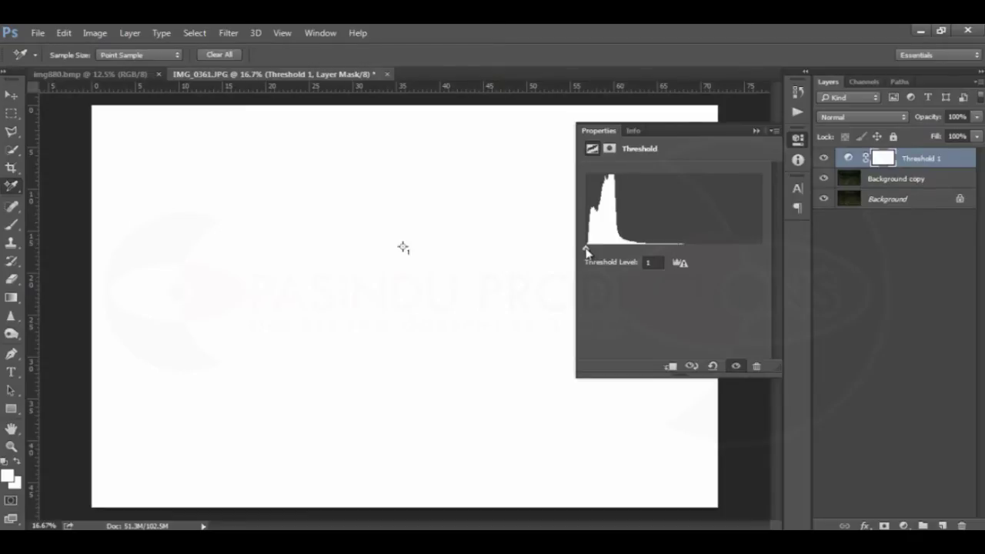
pyautogui.moveTo(585, 250); pyautogui.dragTo(585, 250)
pyautogui.moveTo(586, 250); pyautogui.dragTo(592, 252)
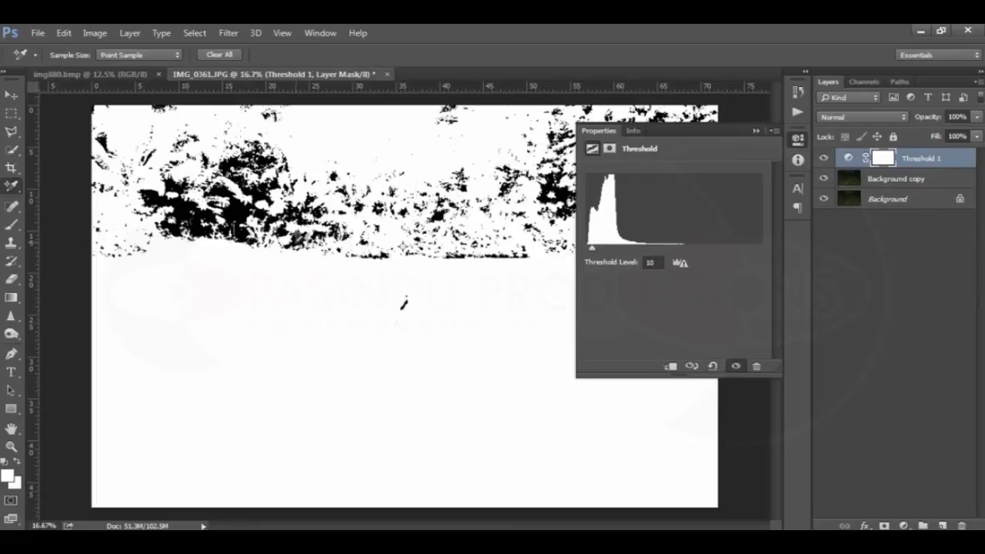
pyautogui.click(797, 159)
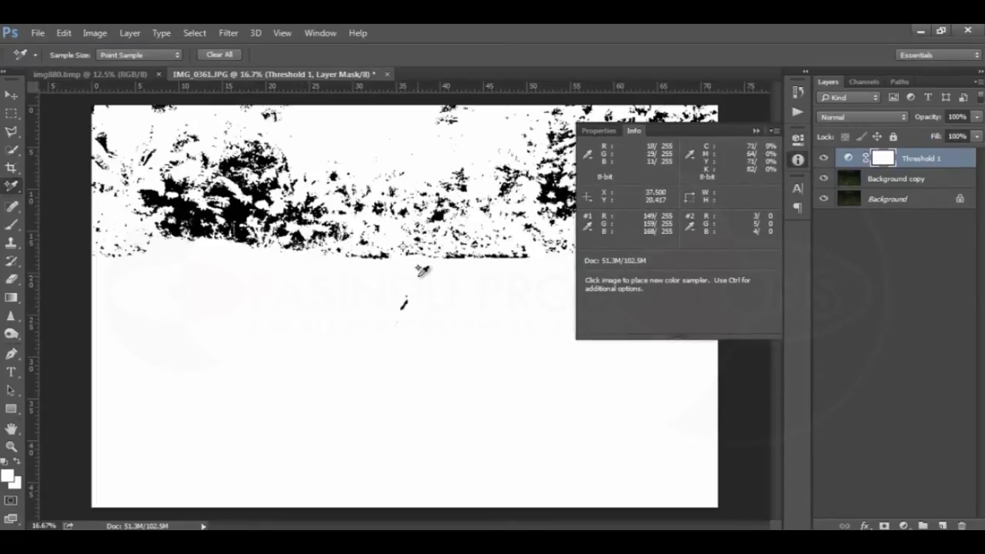
pyautogui.click(756, 130)
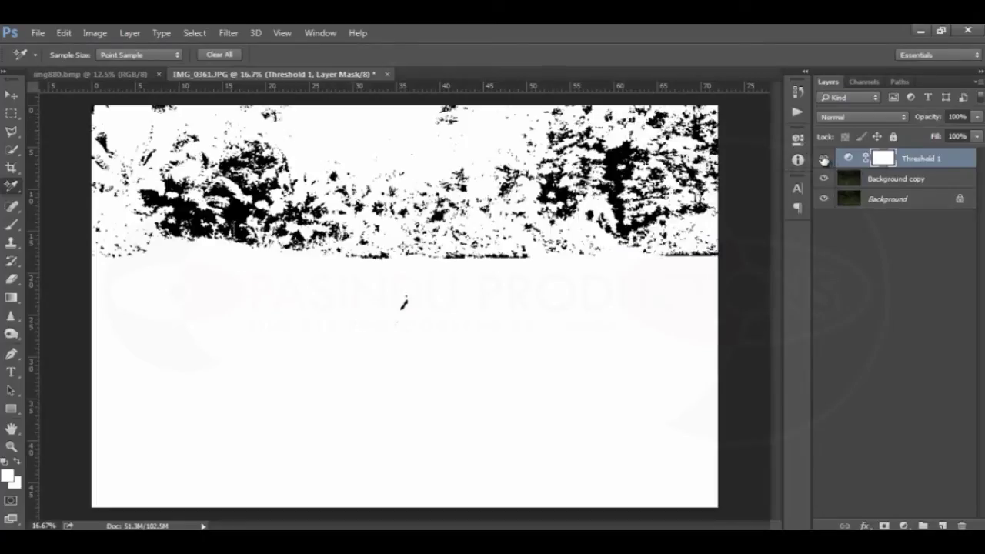
pyautogui.click(824, 159)
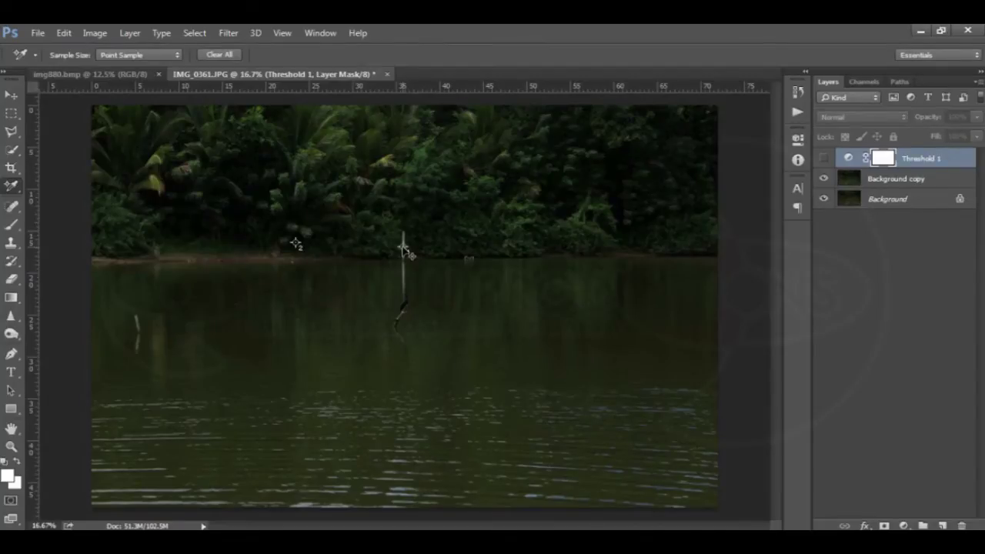
# Step: Select the Background copy layer and open Image > Adjustments > Levels
pyautogui.click(888, 184)
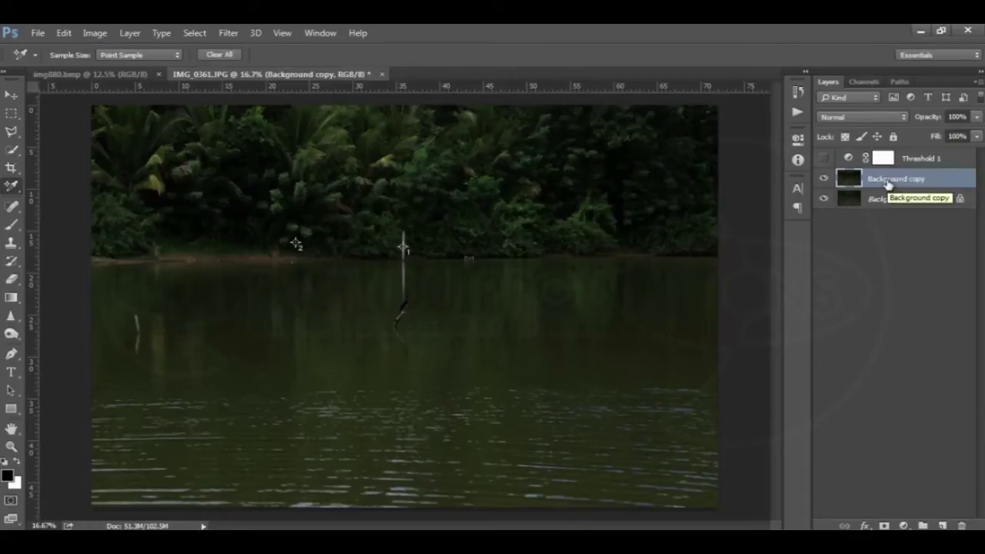
pyautogui.click(95, 33)
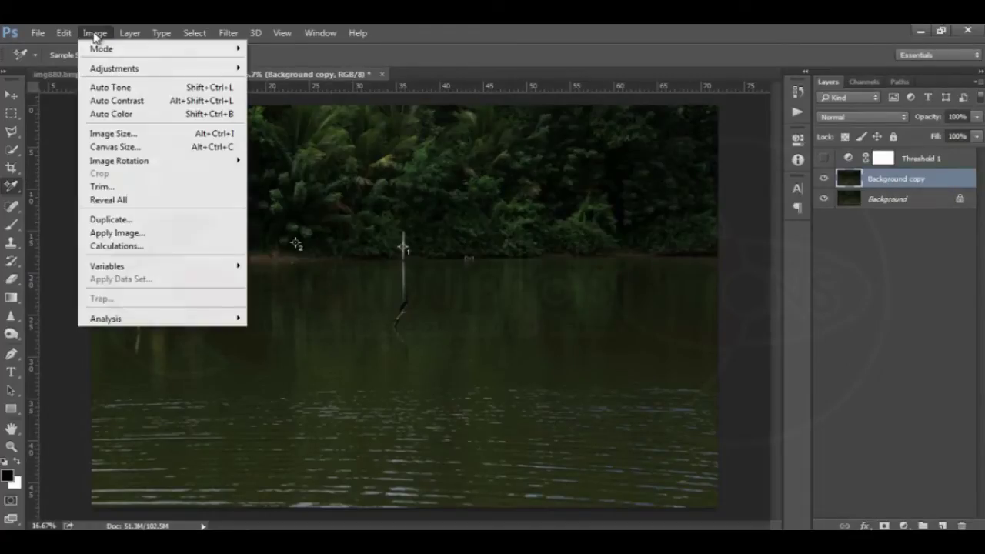
pyautogui.moveTo(114, 69)
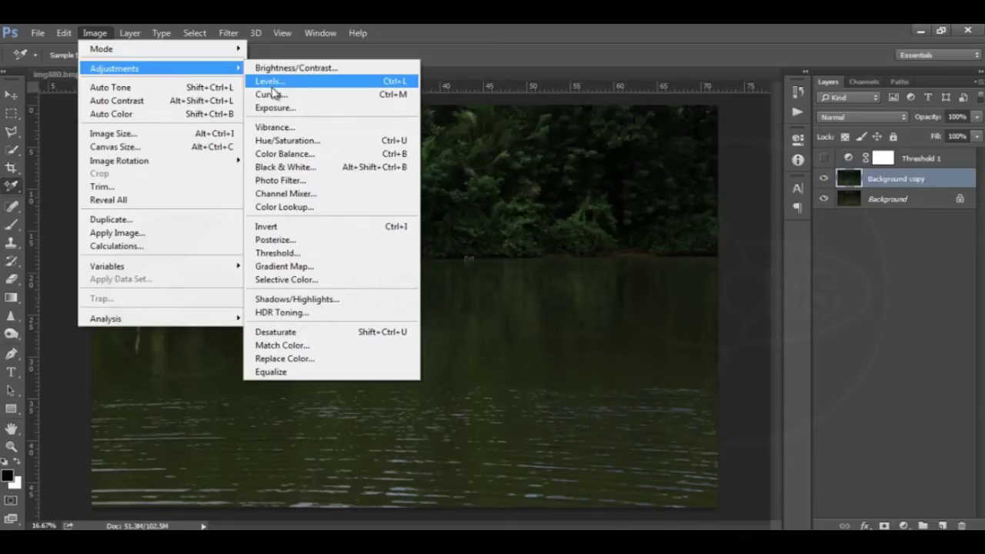
pyautogui.click(271, 82)
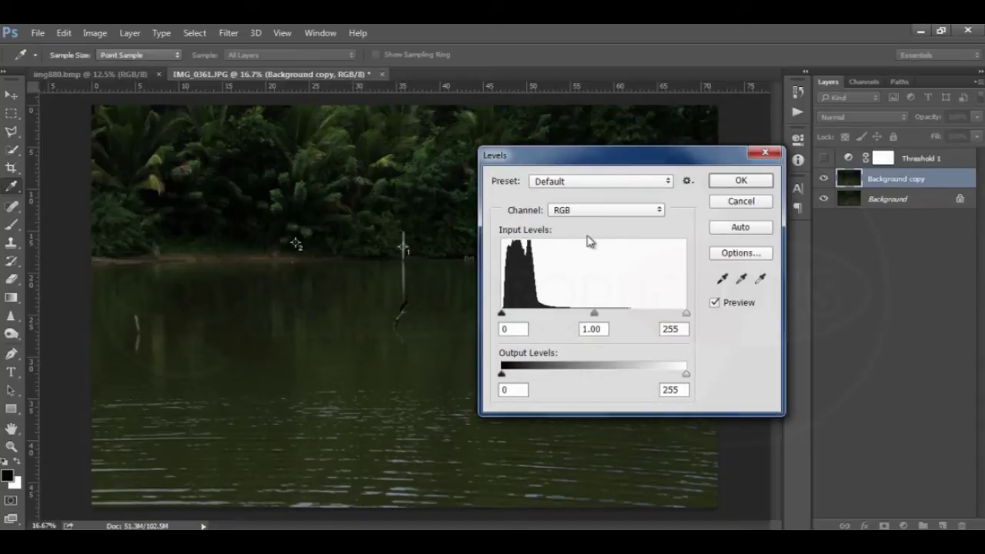
# Step: Set the Levels white point from the post's bright spot and the black point from dark foliage, then apply
pyautogui.moveTo(645, 161)
pyautogui.mouseDown()
pyautogui.moveTo(813, 170)
pyautogui.moveTo(829, 231)
pyautogui.mouseUp()
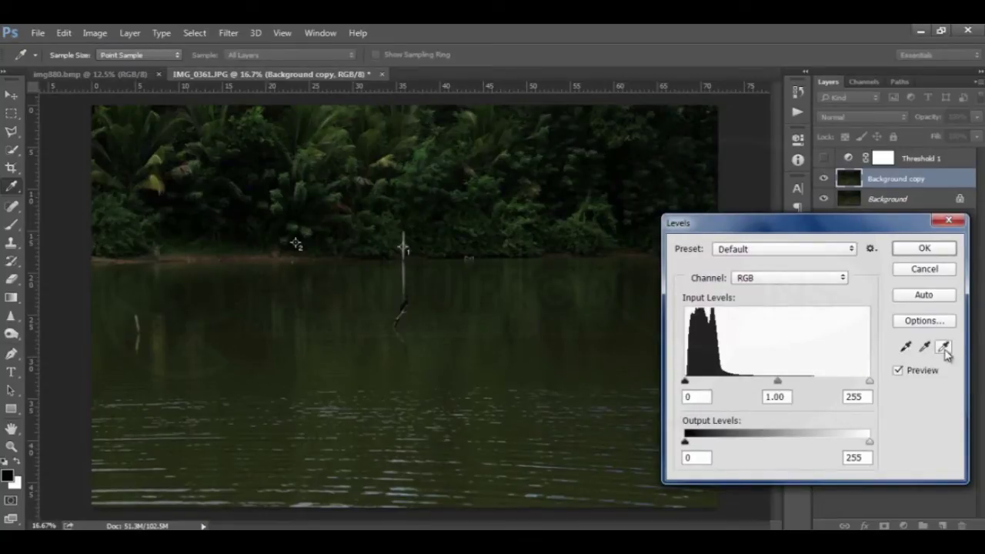
pyautogui.click(945, 348)
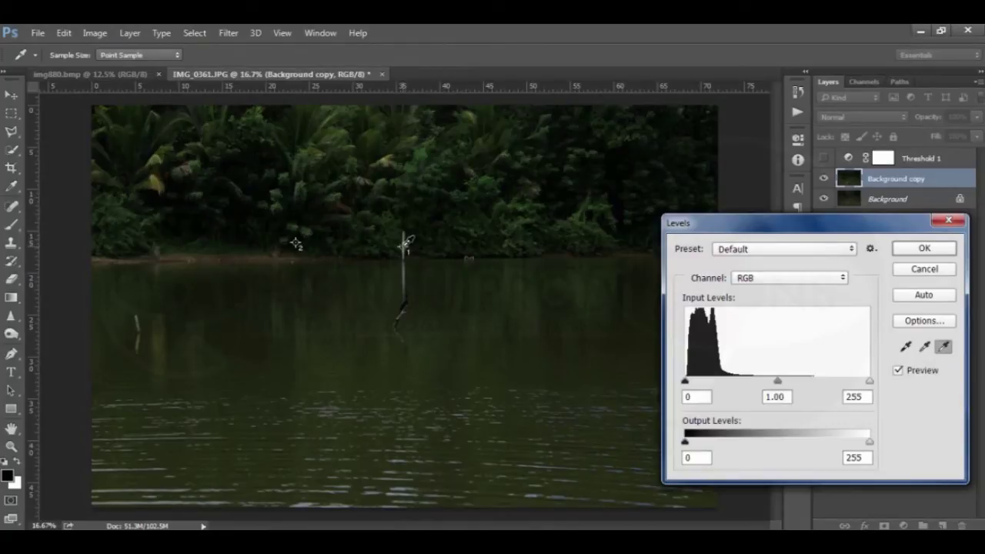
pyautogui.click(403, 246)
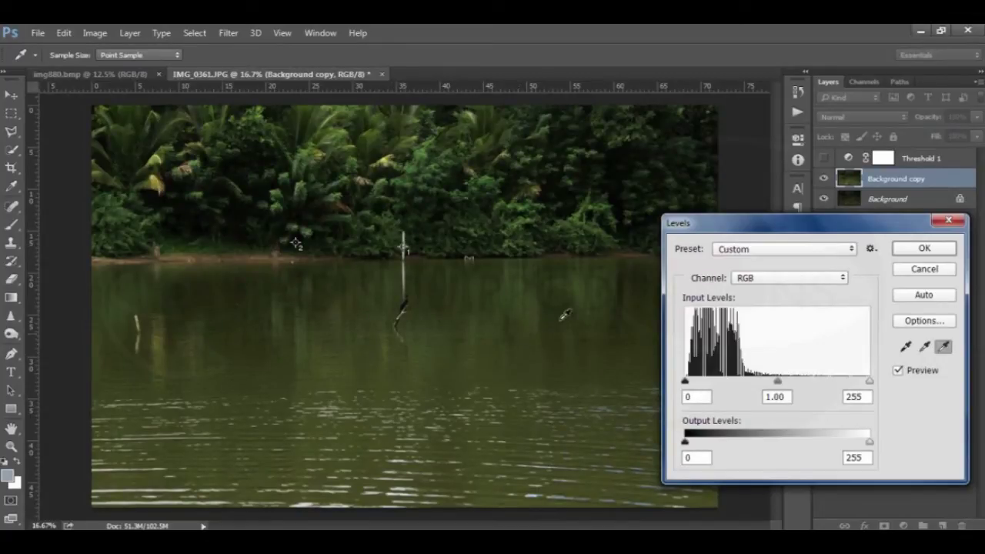
pyautogui.click(907, 347)
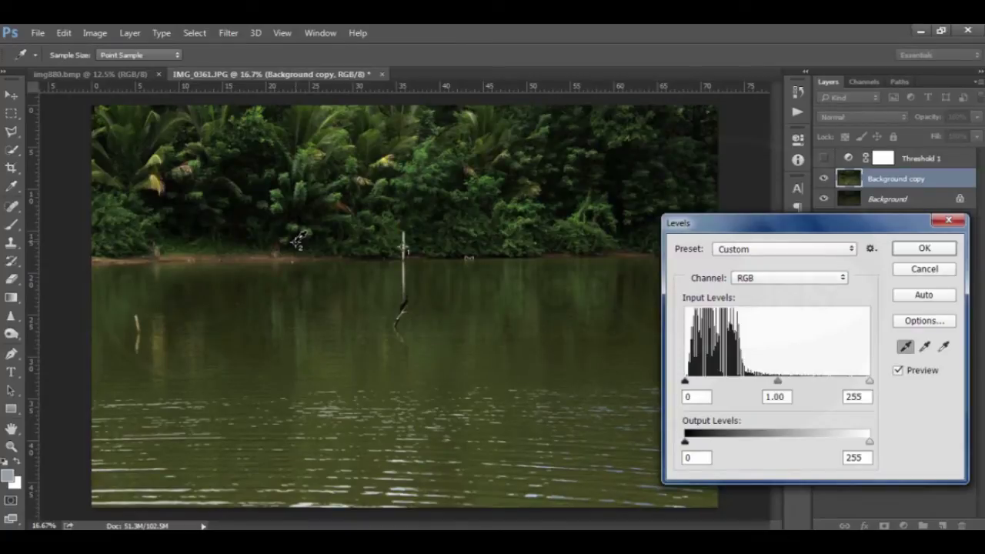
pyautogui.click(295, 244)
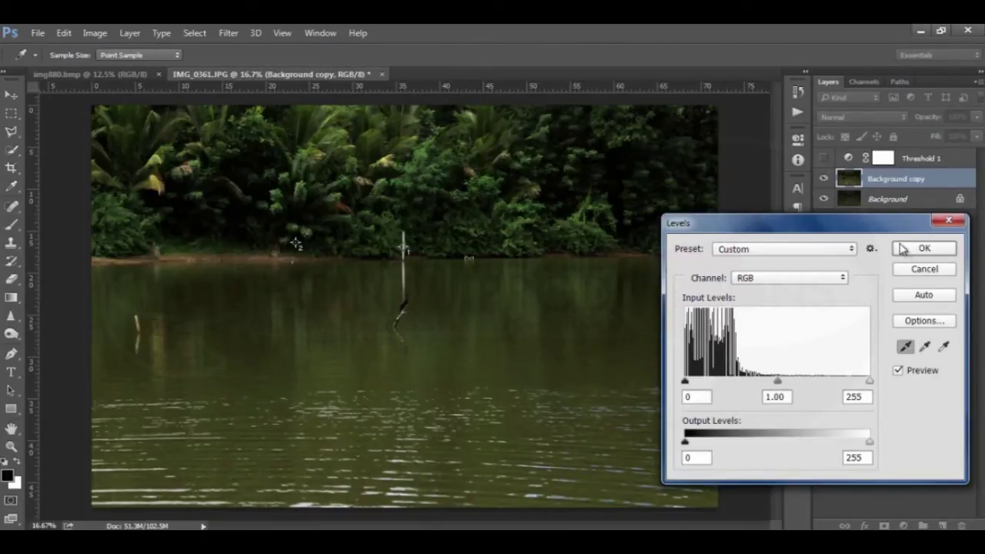
pyautogui.moveTo(896, 227); pyautogui.dragTo(848, 168)
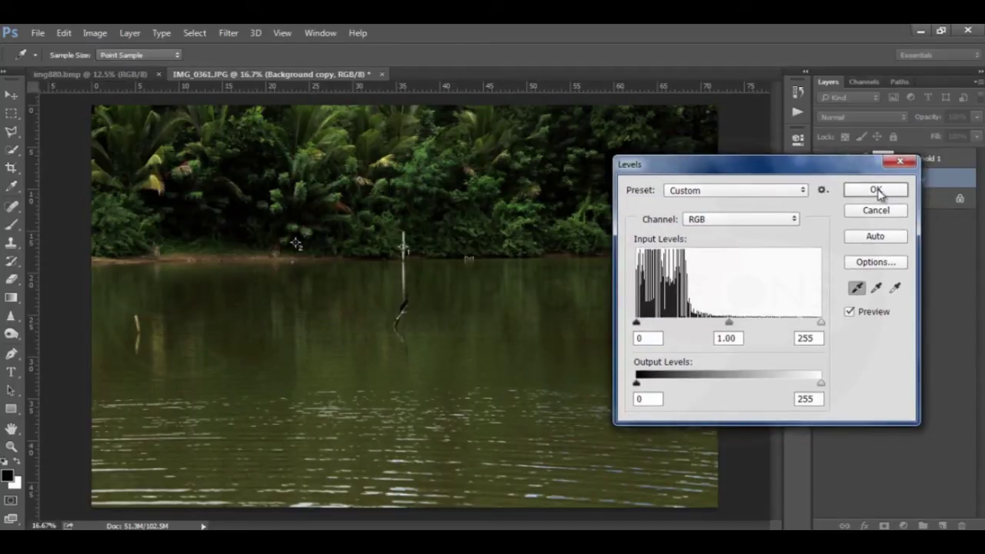
pyautogui.click(877, 190)
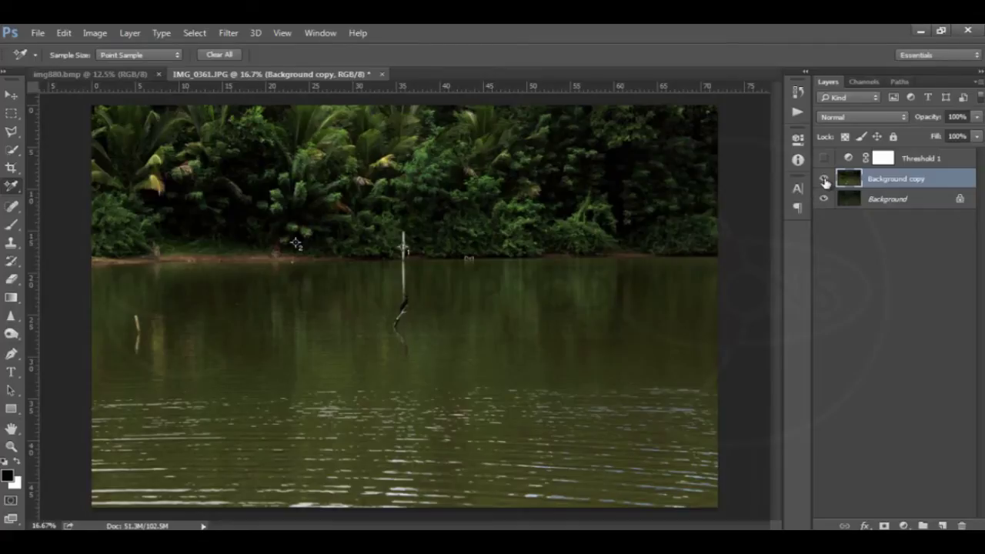
pyautogui.click(824, 178)
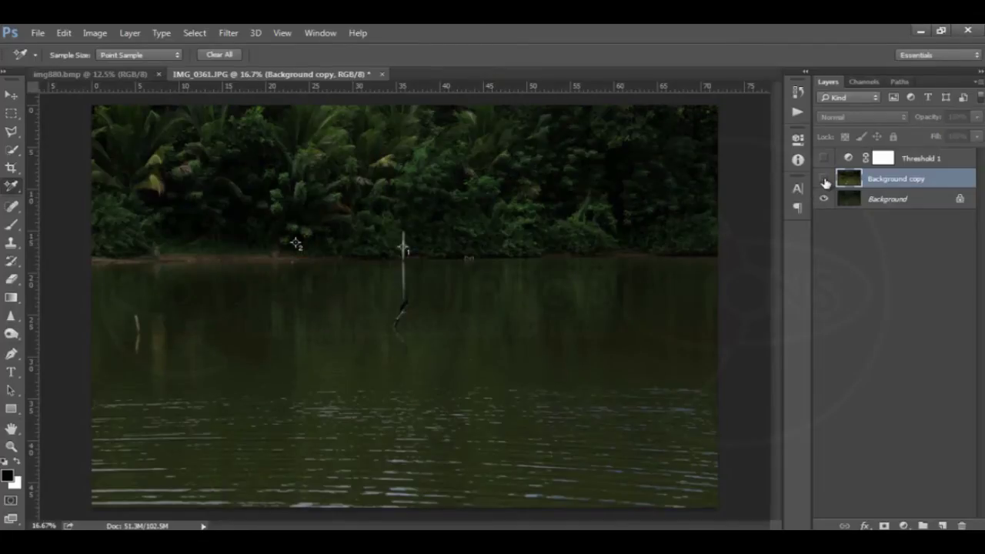
pyautogui.click(825, 179)
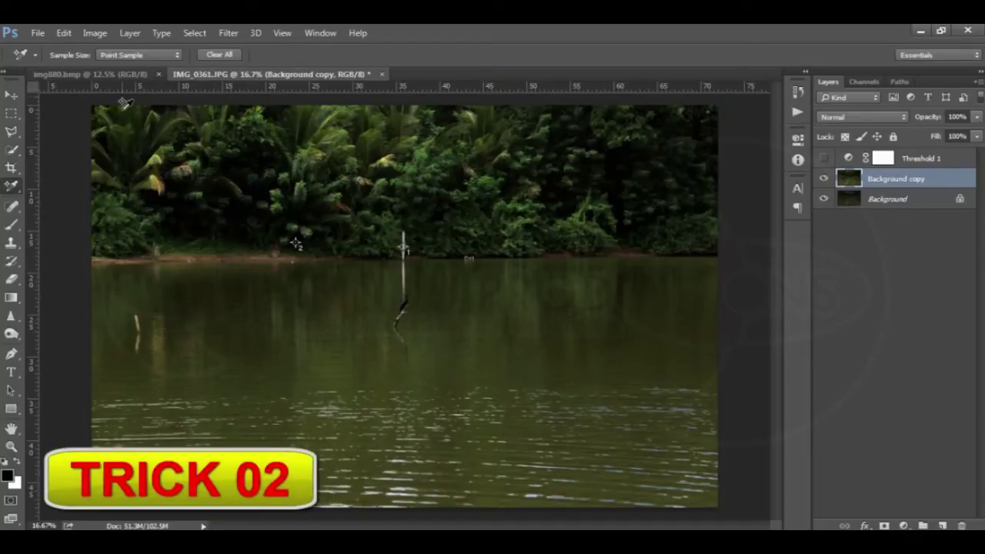
# Step: Switch to the img880.bmp scan document
pyautogui.click(115, 75)
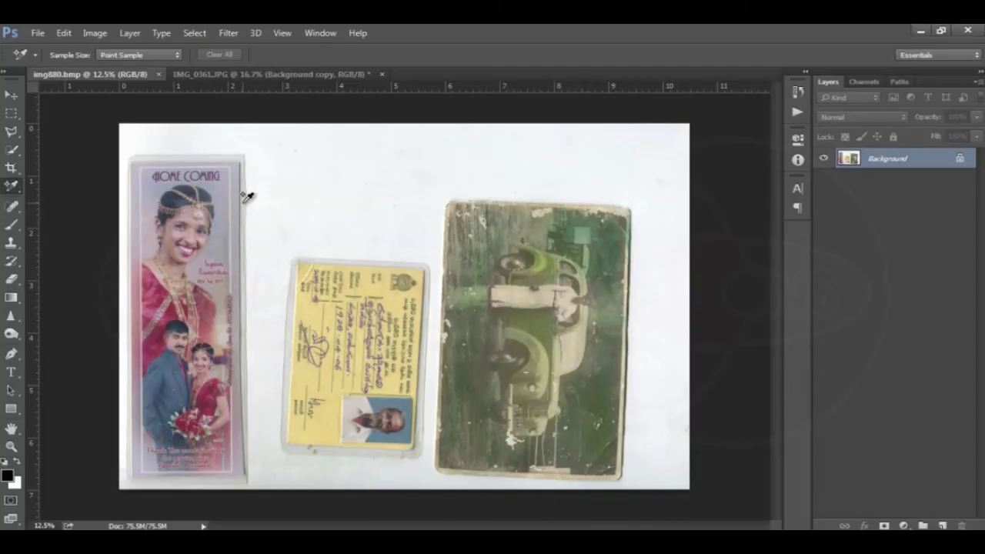
# Step: Run File > Automate > Crop and Straighten Photos to split the scan into three documents
pyautogui.click(39, 35)
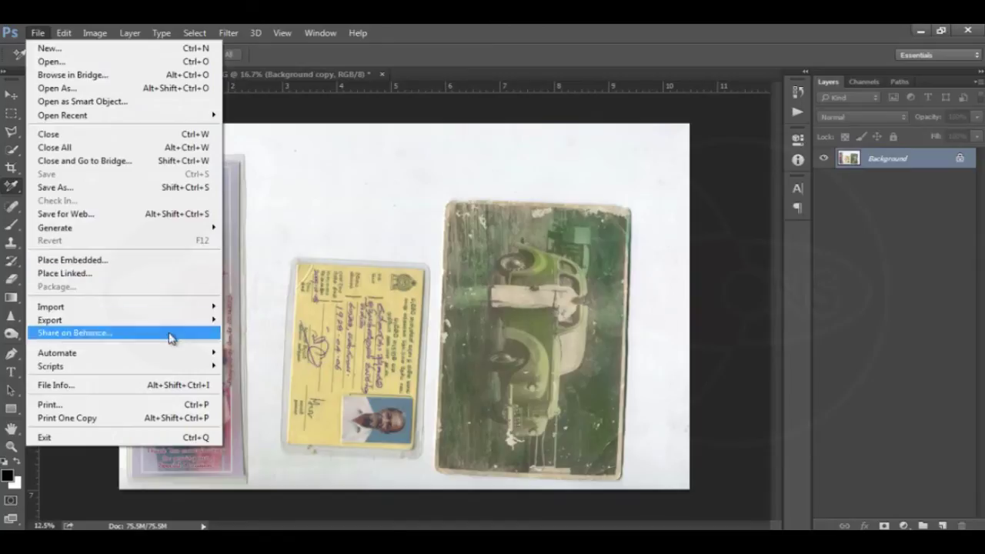
pyautogui.moveTo(123, 352)
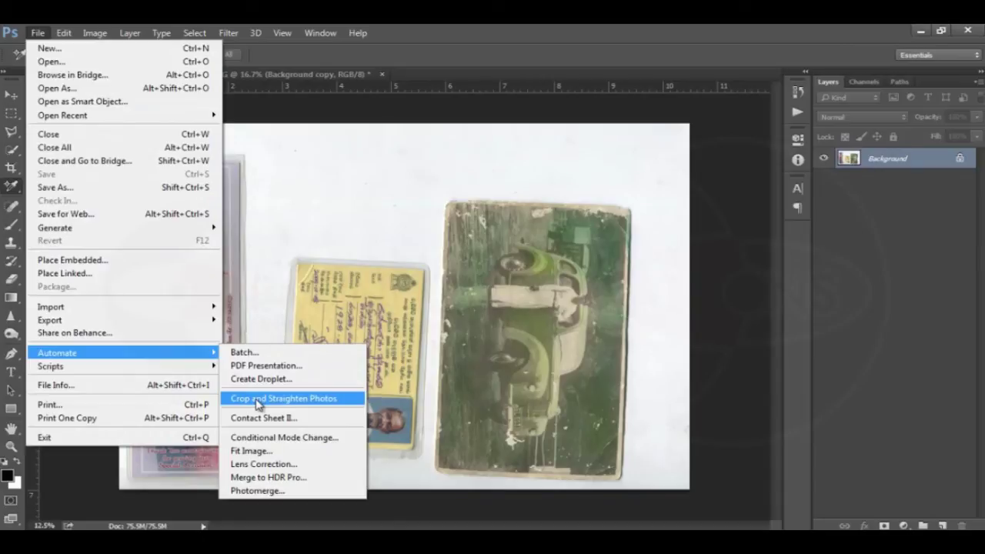
pyautogui.click(331, 277)
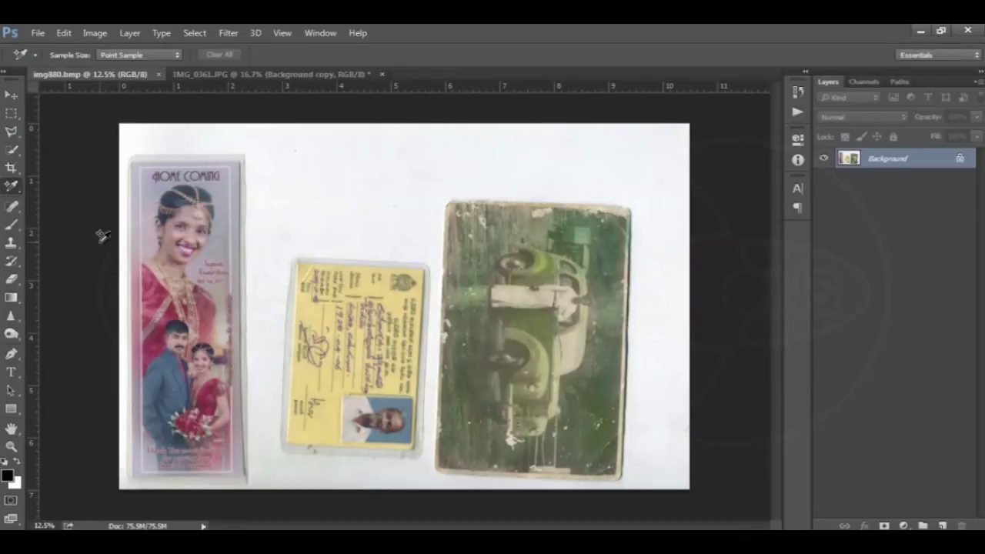
pyautogui.click(37, 33)
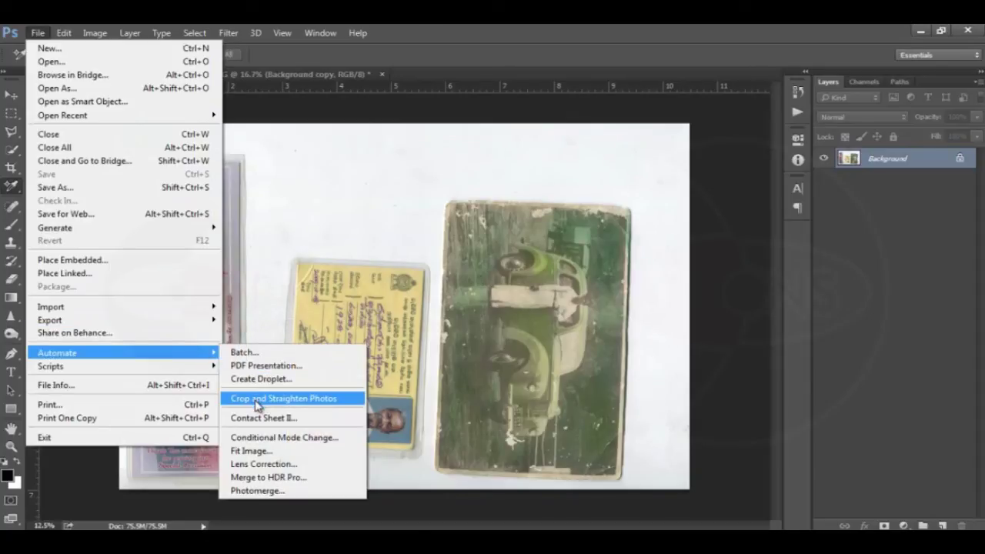
pyautogui.click(256, 399)
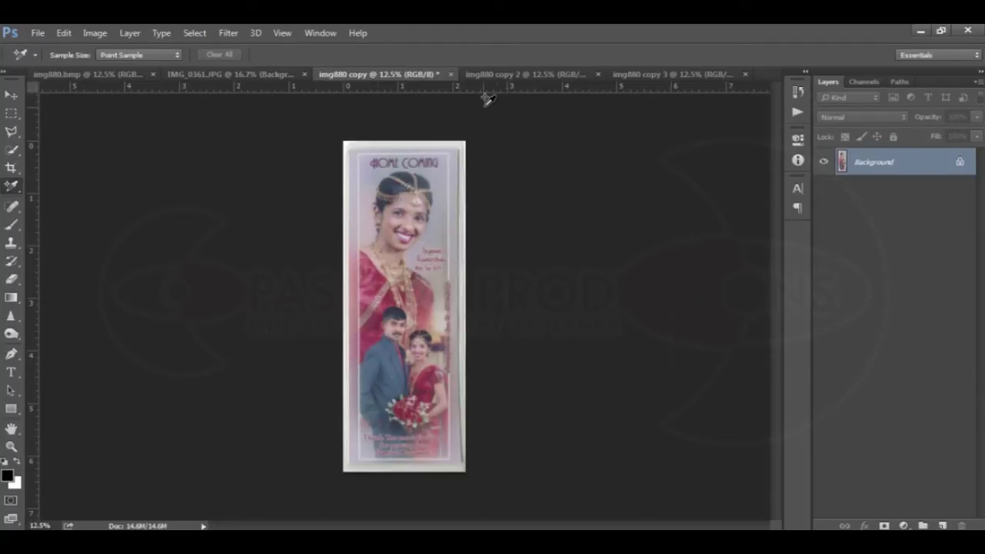
# Step: View the separated car photo (img880 copy 2) and the yellow ID card (img880 copy 3)
pyautogui.click(505, 77)
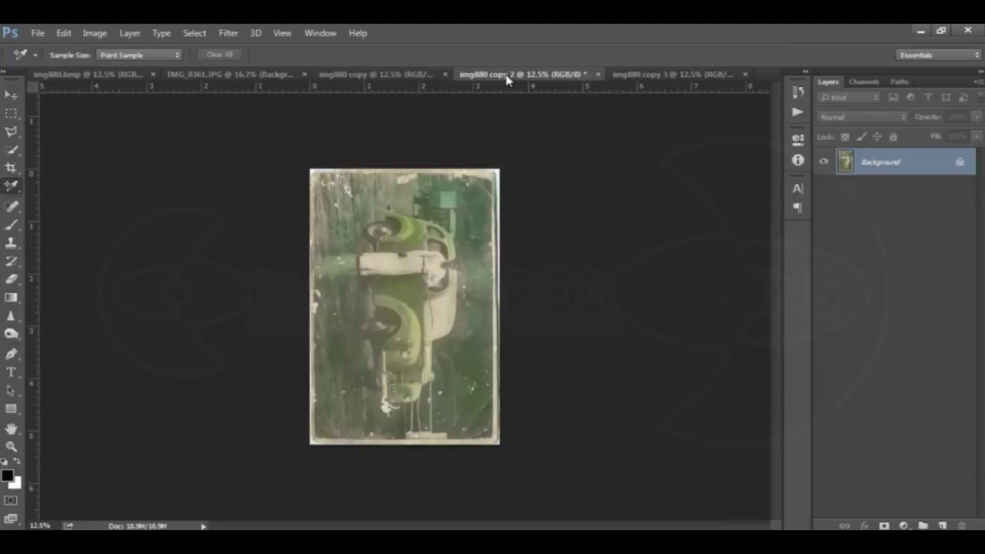
pyautogui.click(652, 77)
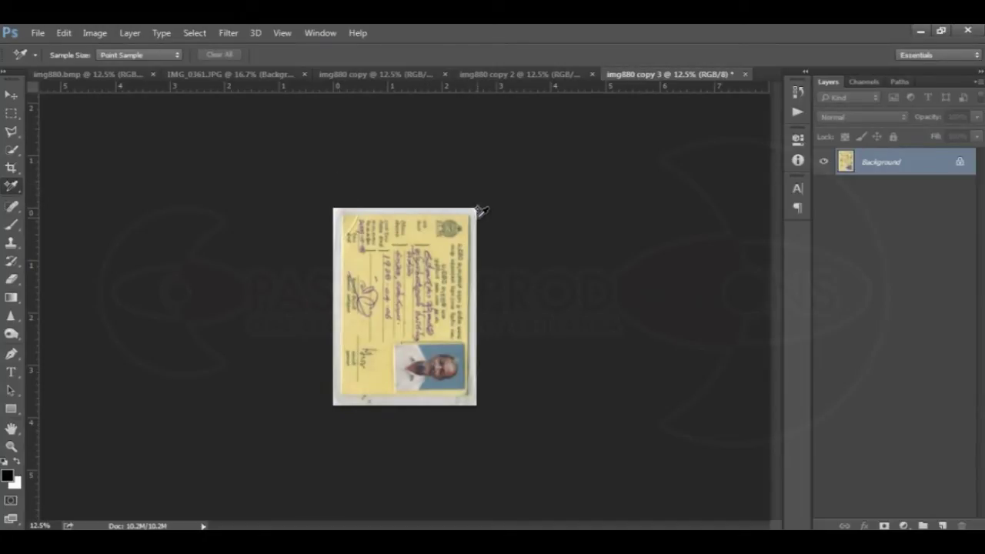
pyautogui.click(38, 33)
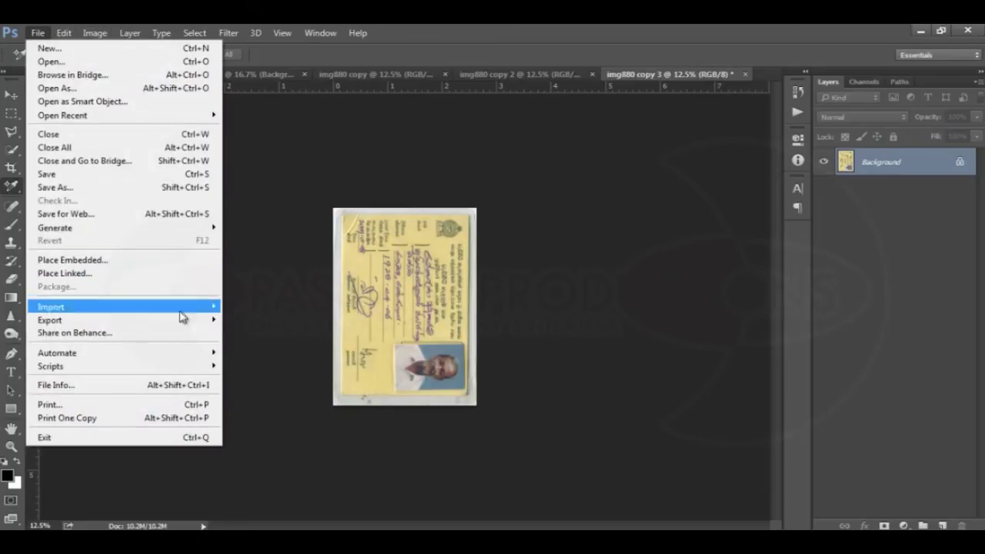
pyautogui.moveTo(57, 352)
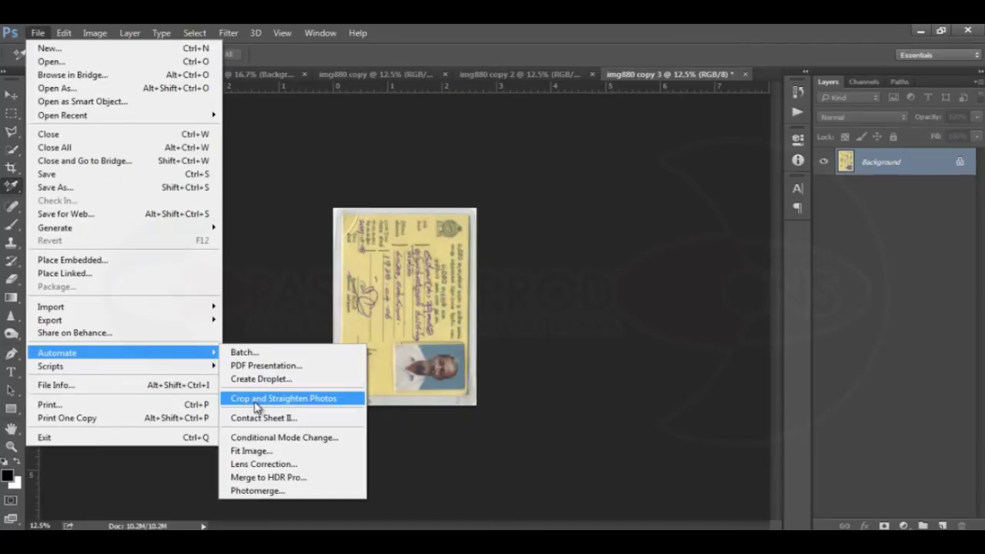
pyautogui.click(256, 406)
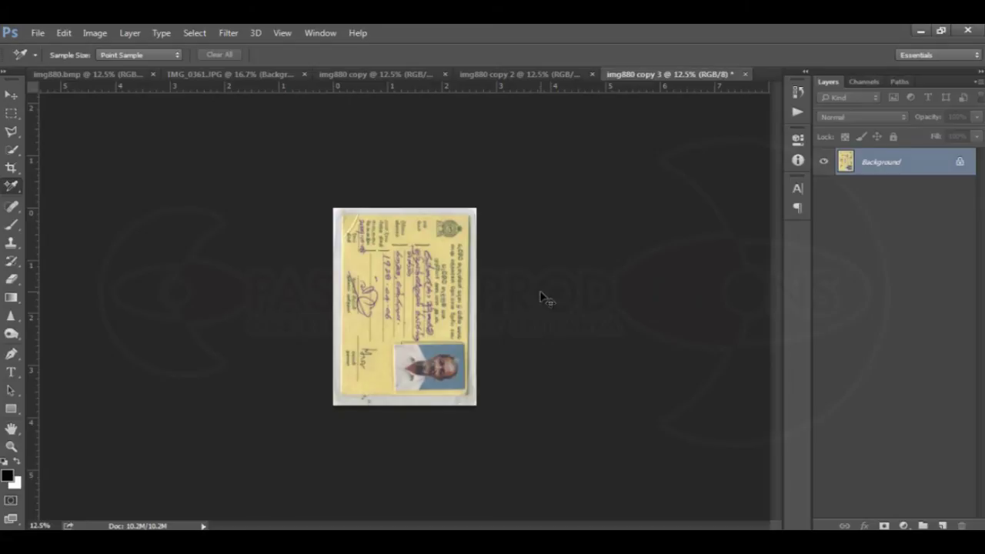
# Step: Open the General preferences with Ctrl+K and move the dialog slightly down
pyautogui.hotkey('ctrl', 'k')
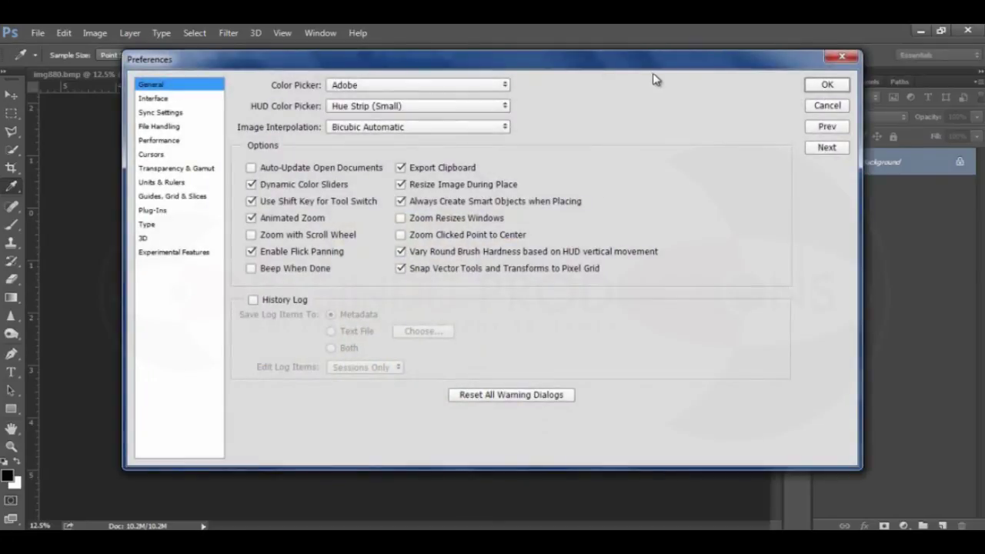
pyautogui.moveTo(656, 68); pyautogui.dragTo(649, 112)
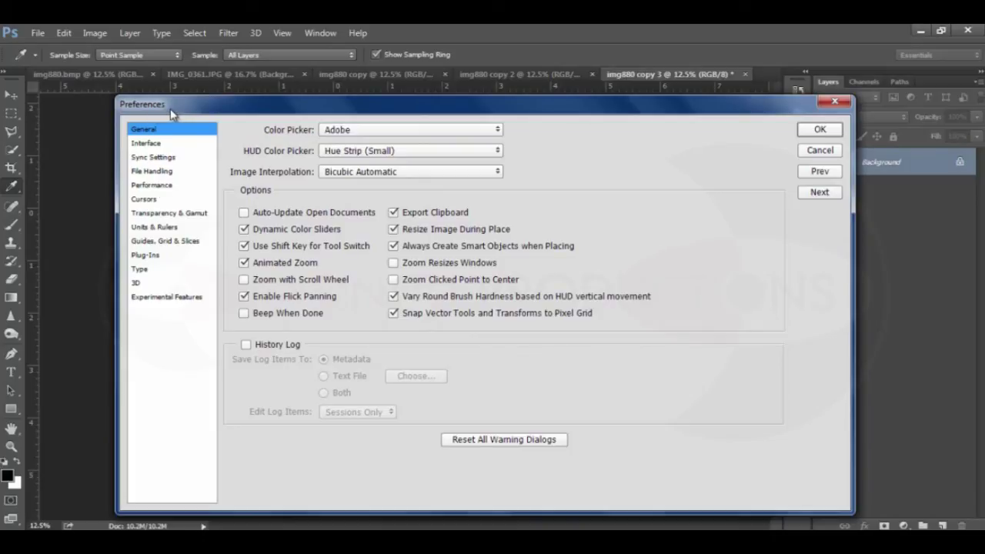
# Step: On the Performance preferences page, set Memory Usage to 2367 MB, about 70%
pyautogui.click(162, 189)
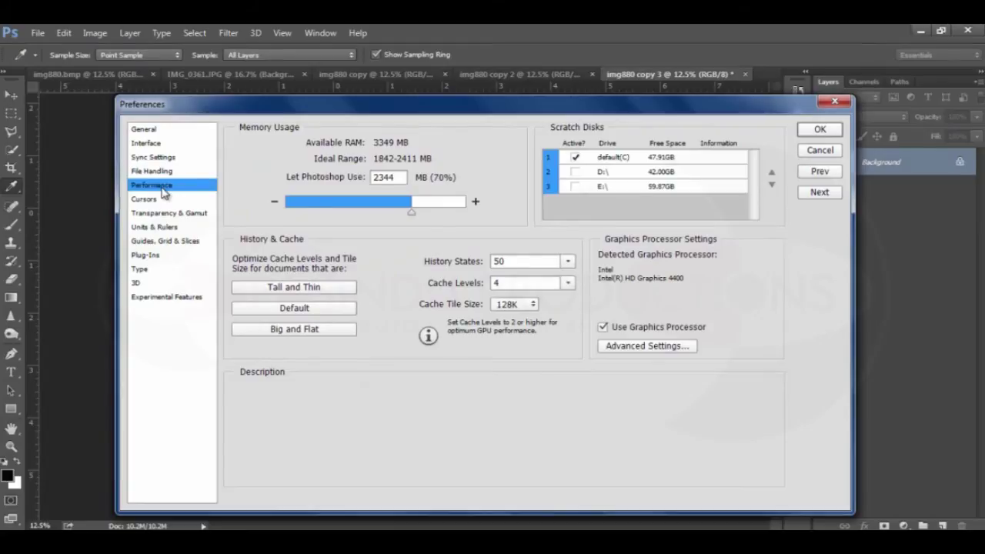
pyautogui.moveTo(444, 180)
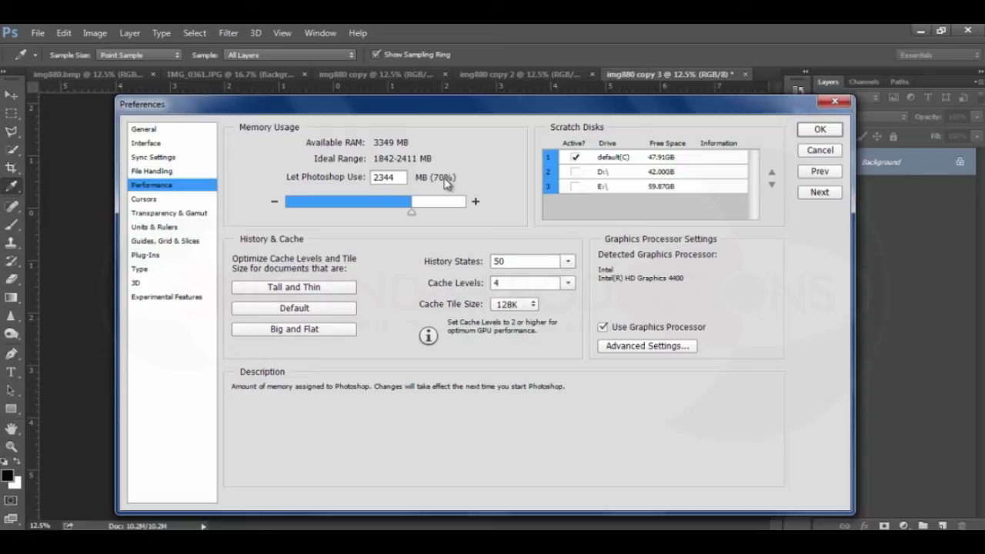
pyautogui.moveTo(412, 213); pyautogui.dragTo(385, 216)
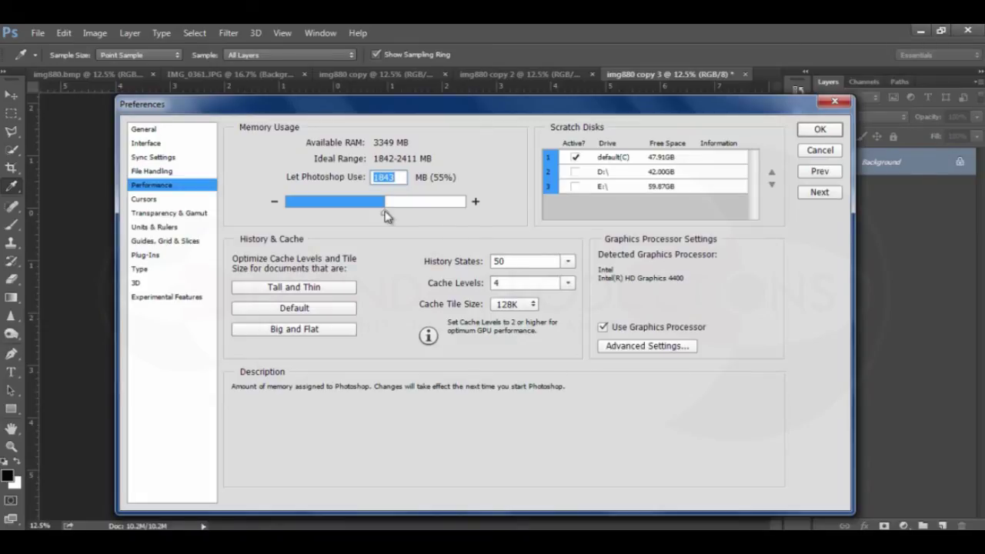
pyautogui.moveTo(384, 215); pyautogui.dragTo(427, 218)
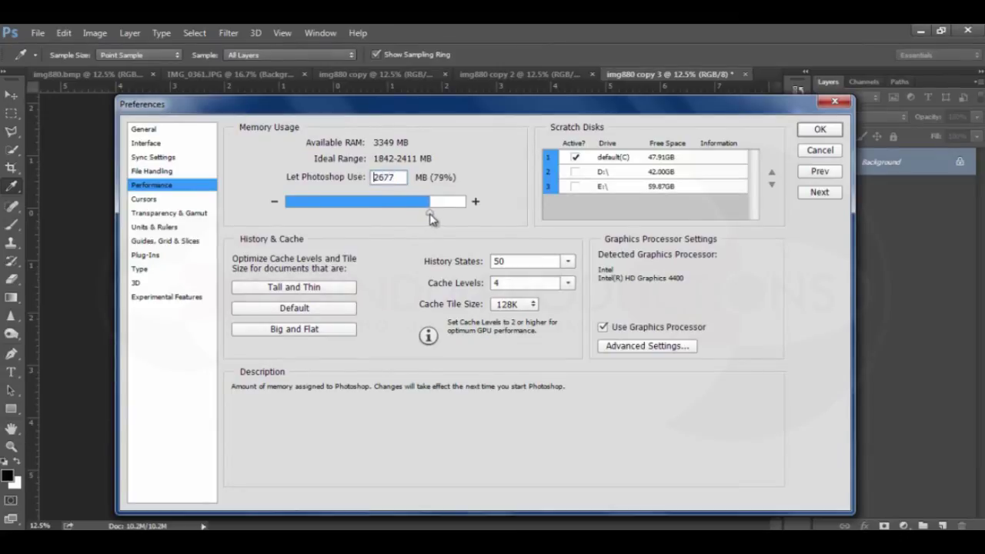
pyautogui.moveTo(427, 218)
pyautogui.mouseDown()
pyautogui.moveTo(442, 217)
pyautogui.moveTo(413, 214)
pyautogui.mouseUp()
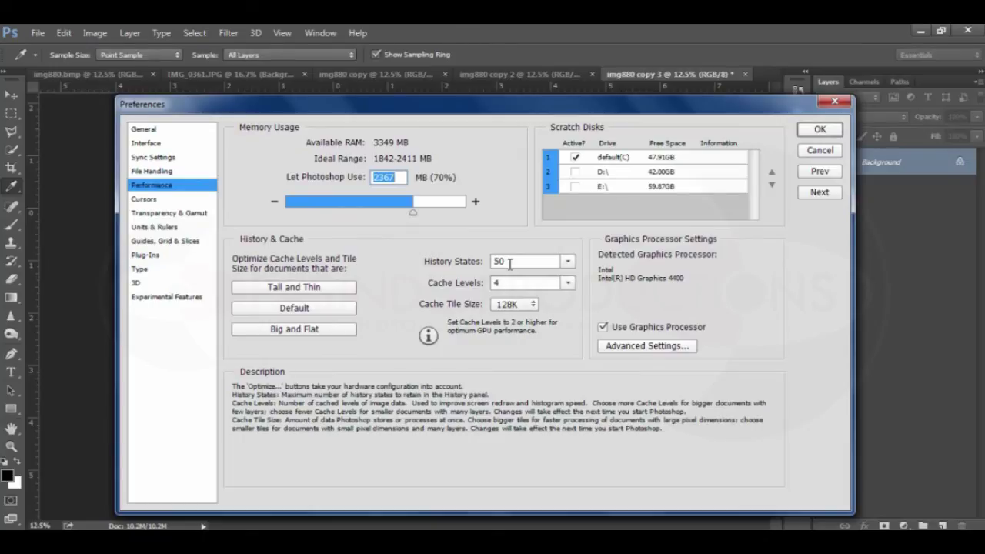
# Step: Raise History States from 50 to 73 with its dropdown slider
pyautogui.click(568, 262)
pyautogui.moveTo(571, 285)
pyautogui.mouseDown()
pyautogui.moveTo(601, 285)
pyautogui.moveTo(542, 287)
pyautogui.moveTo(617, 286)
pyautogui.moveTo(580, 285)
pyautogui.mouseUp()
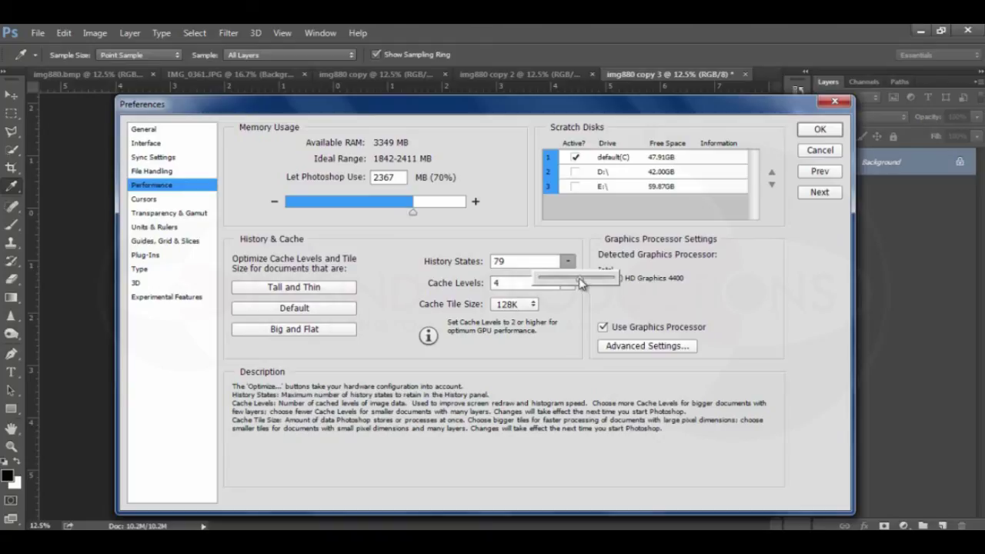
# Step: Lower History States to 51 and confirm the preferences with OK
pyautogui.moveTo(580, 285)
pyautogui.mouseDown()
pyautogui.moveTo(568, 284)
pyautogui.moveTo(575, 251)
pyautogui.mouseUp()
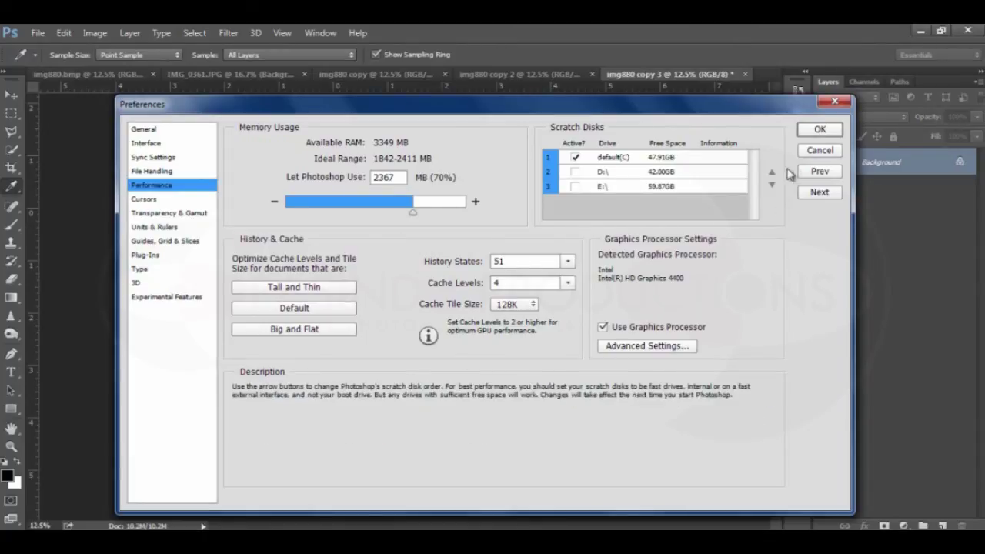
pyautogui.click(820, 130)
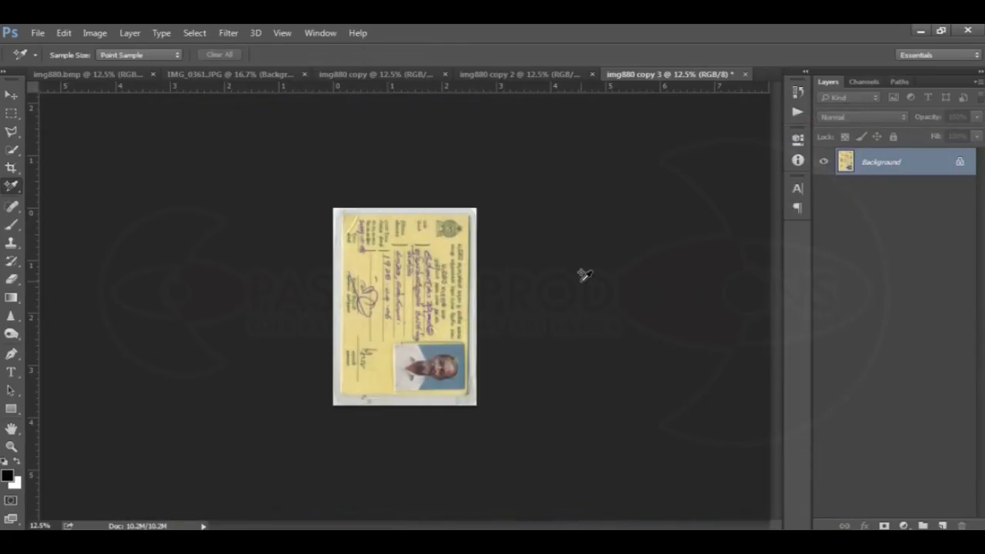